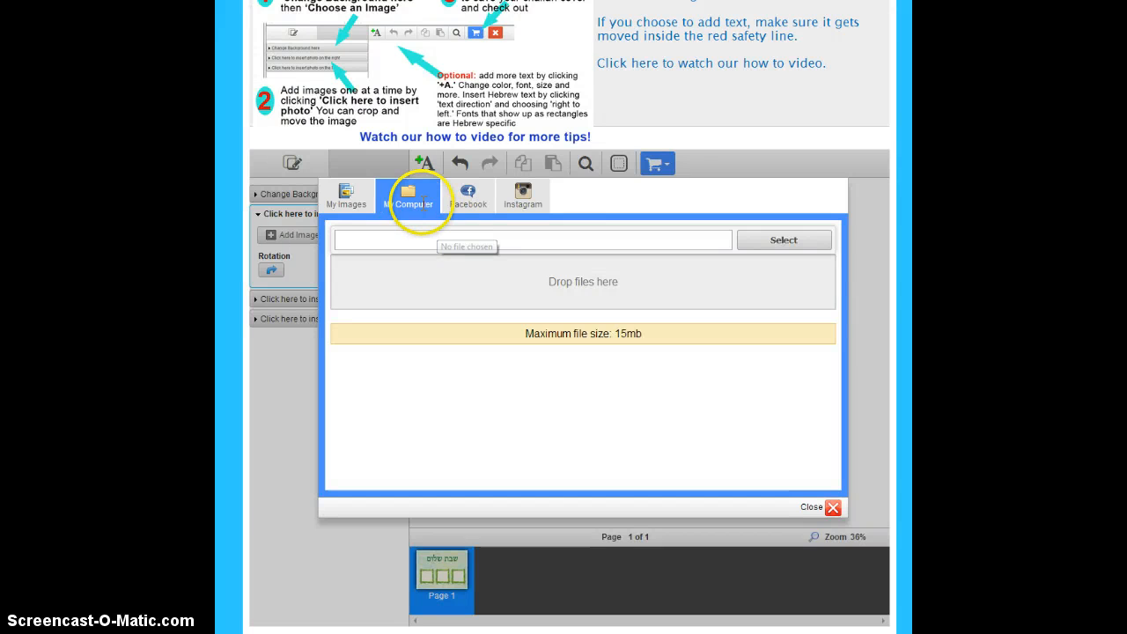
Step: Upload the photo of the girl holding a doll to the left frame and crop it to a square around her head and upper body
{"action": "left_click", "coordinate": [797, 240]}
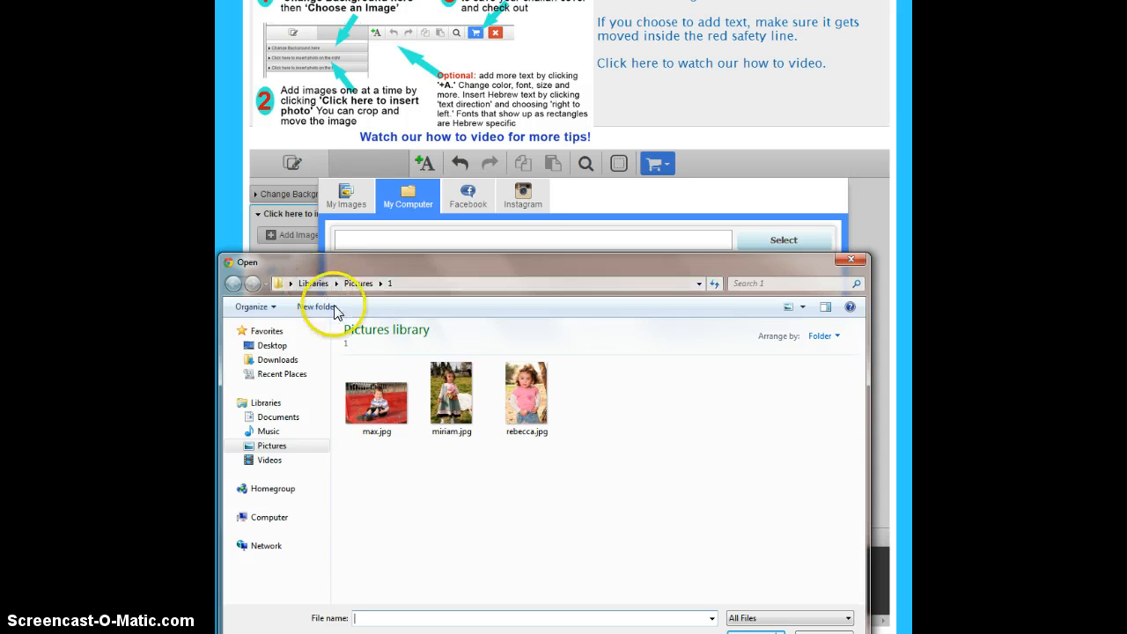
{"action": "double_click", "coordinate": [449, 393]}
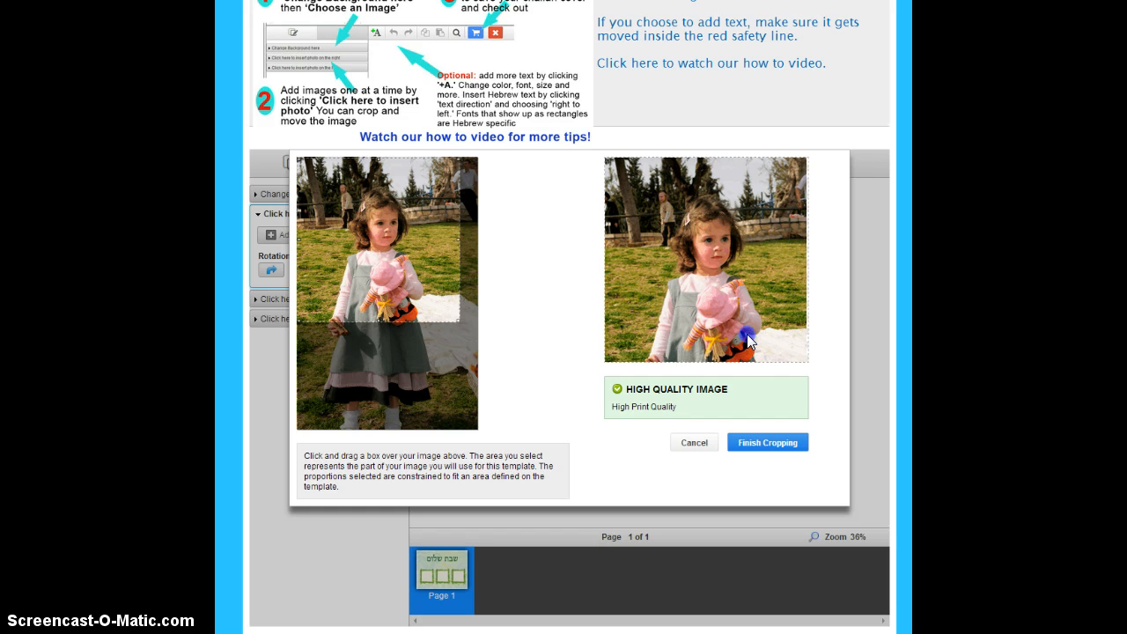
{"action": "mouse_move", "coordinate": [432, 256]}
{"action": "left_mouse_down"}
{"action": "mouse_move", "coordinate": [432, 361]}
{"action": "mouse_move", "coordinate": [461, 234]}
{"action": "mouse_move", "coordinate": [436, 304]}
{"action": "mouse_move", "coordinate": [431, 376]}
{"action": "mouse_move", "coordinate": [466, 322]}
{"action": "mouse_move", "coordinate": [405, 231]}
{"action": "mouse_move", "coordinate": [396, 378]}
{"action": "mouse_move", "coordinate": [458, 323]}
{"action": "mouse_move", "coordinate": [435, 262]}
{"action": "mouse_move", "coordinate": [435, 275]}
{"action": "left_mouse_up"}
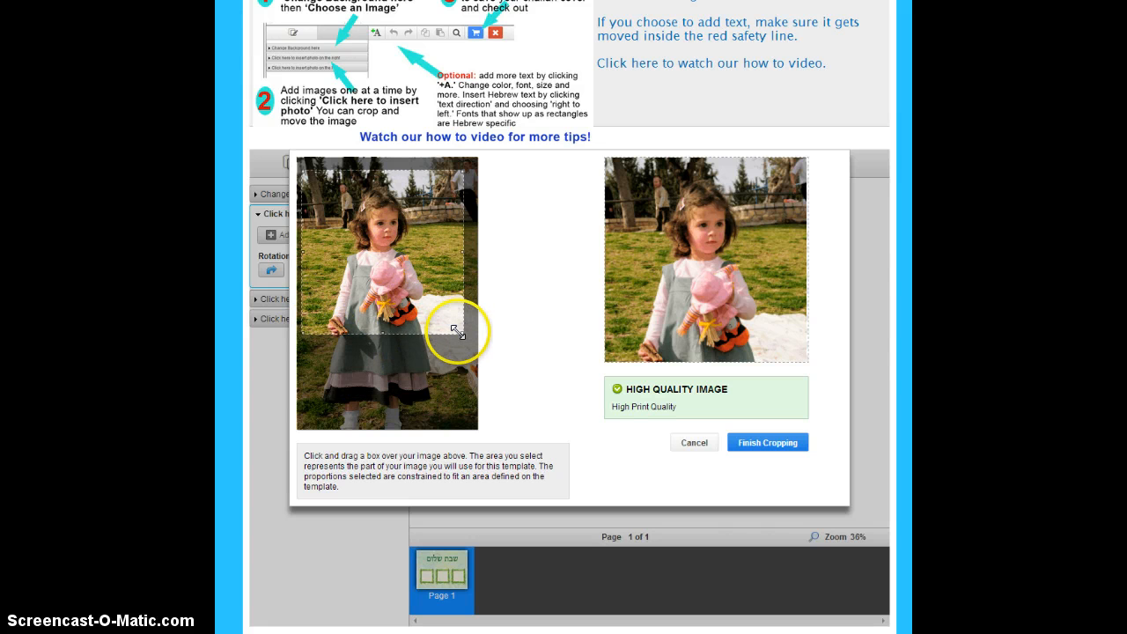
{"action": "left_click_drag", "start_coordinate": [458, 333], "coordinate": [383, 240]}
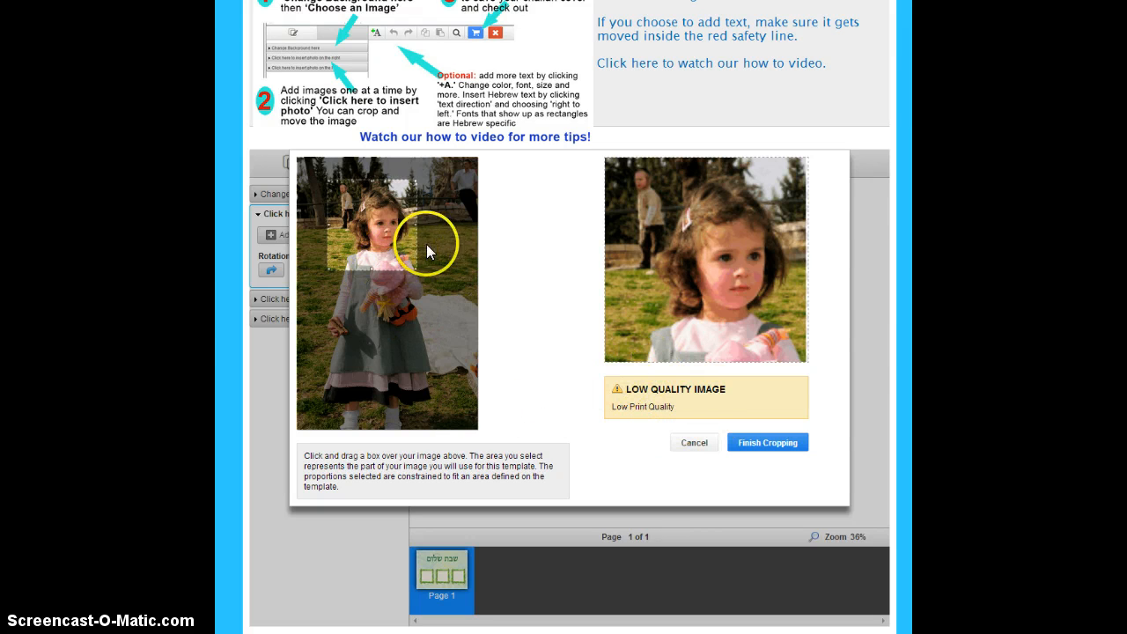
{"action": "left_click_drag", "start_coordinate": [410, 267], "coordinate": [491, 363]}
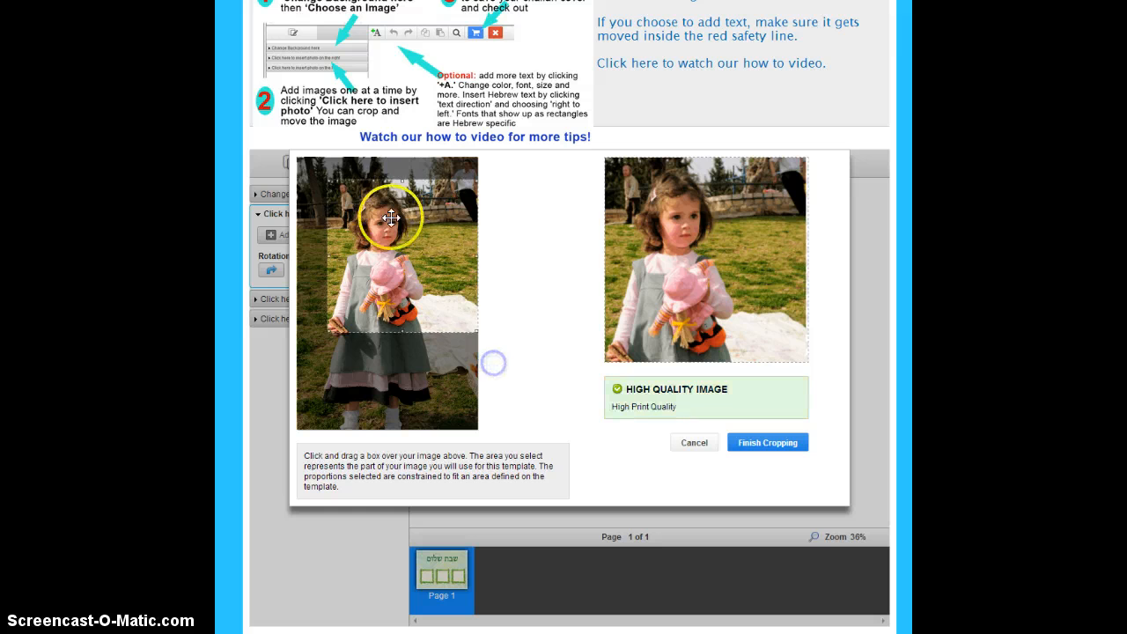
{"action": "left_click_drag", "start_coordinate": [325, 181], "coordinate": [295, 162]}
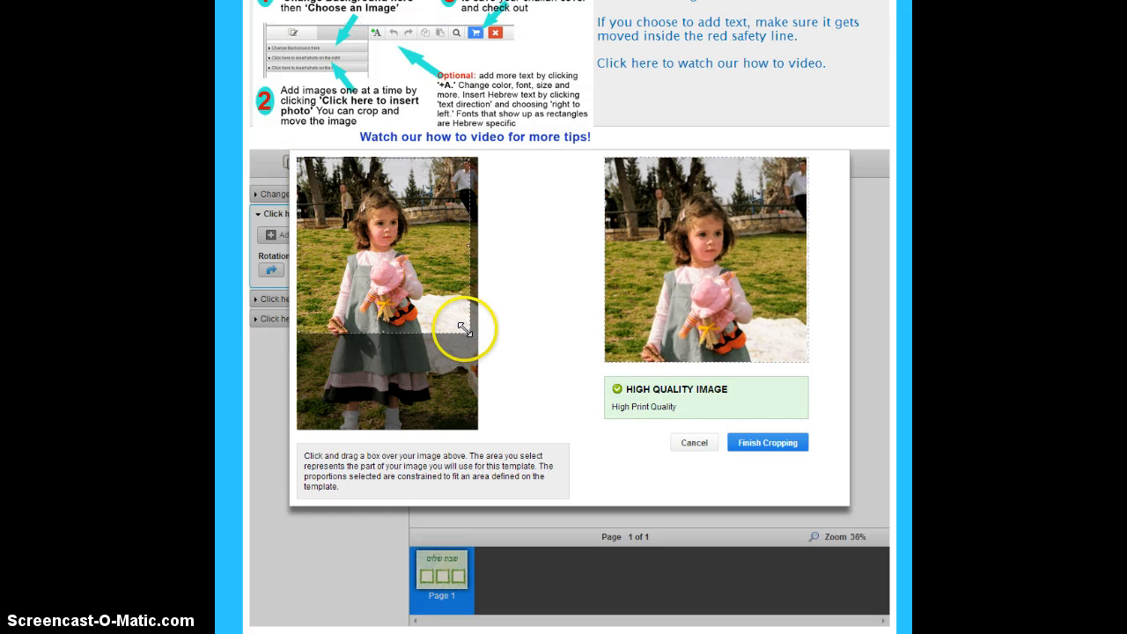
{"action": "left_click_drag", "start_coordinate": [464, 329], "coordinate": [478, 347]}
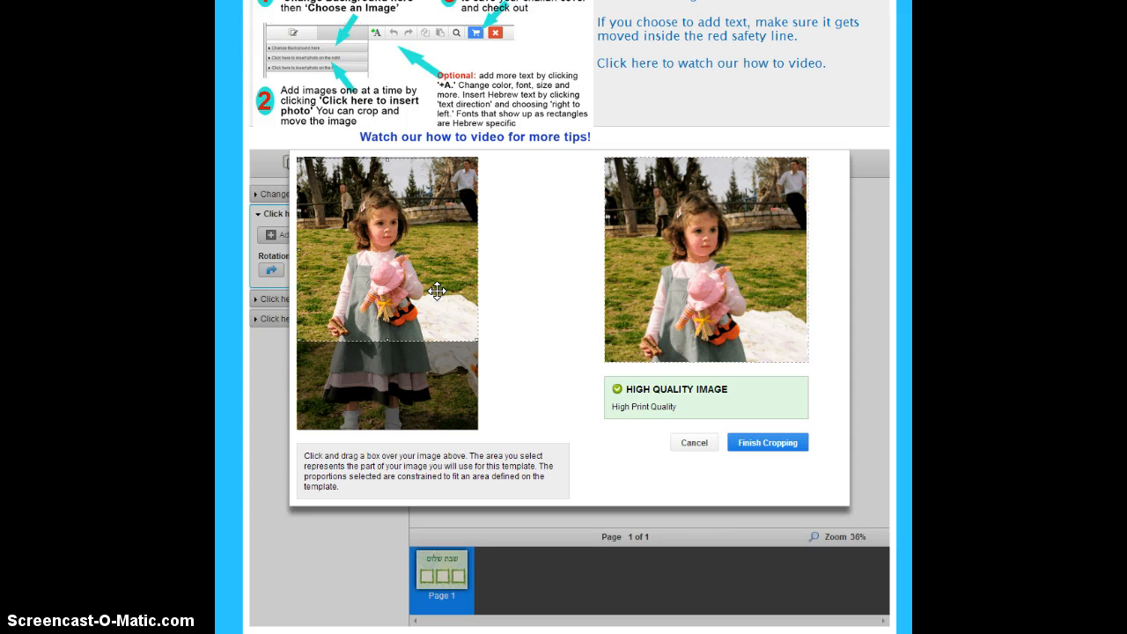
{"action": "left_click_drag", "start_coordinate": [302, 336], "coordinate": [335, 304]}
{"action": "left_click_drag", "start_coordinate": [427, 264], "coordinate": [404, 273]}
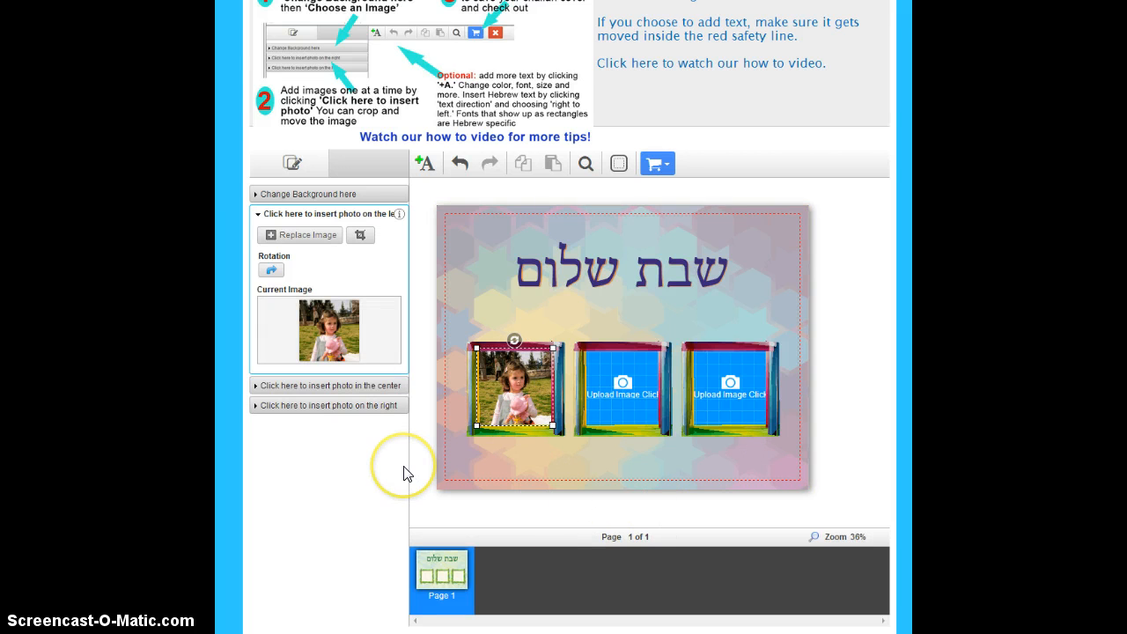
Step: Upload the photo of the boy on the red bench from the computer to the center photo frame
{"action": "left_click", "coordinate": [333, 387]}
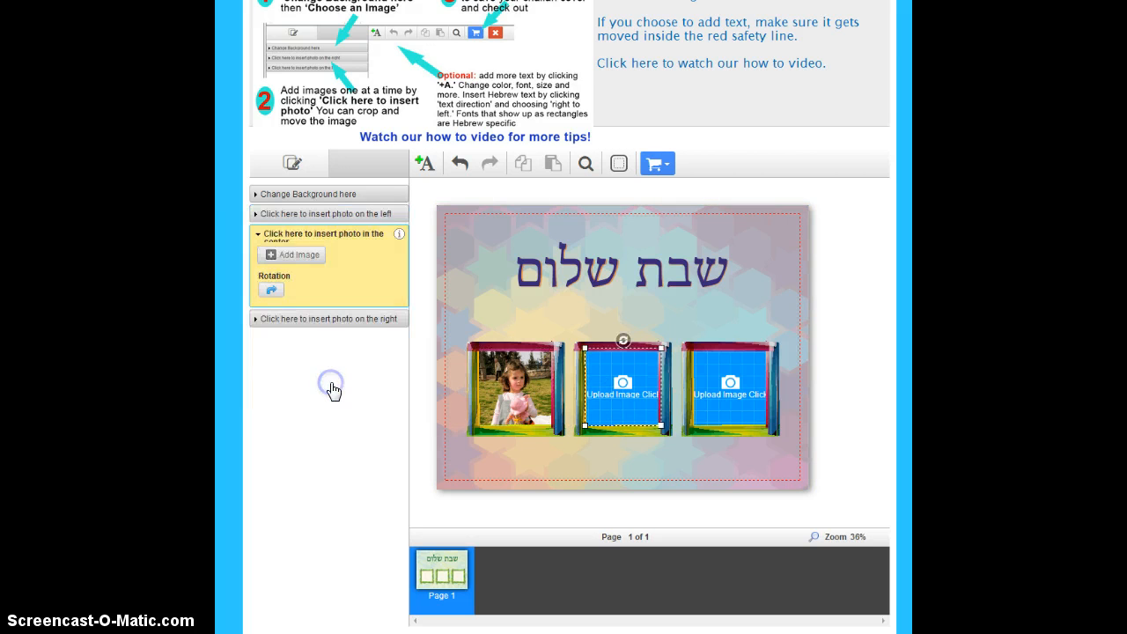
{"action": "left_click", "coordinate": [286, 255]}
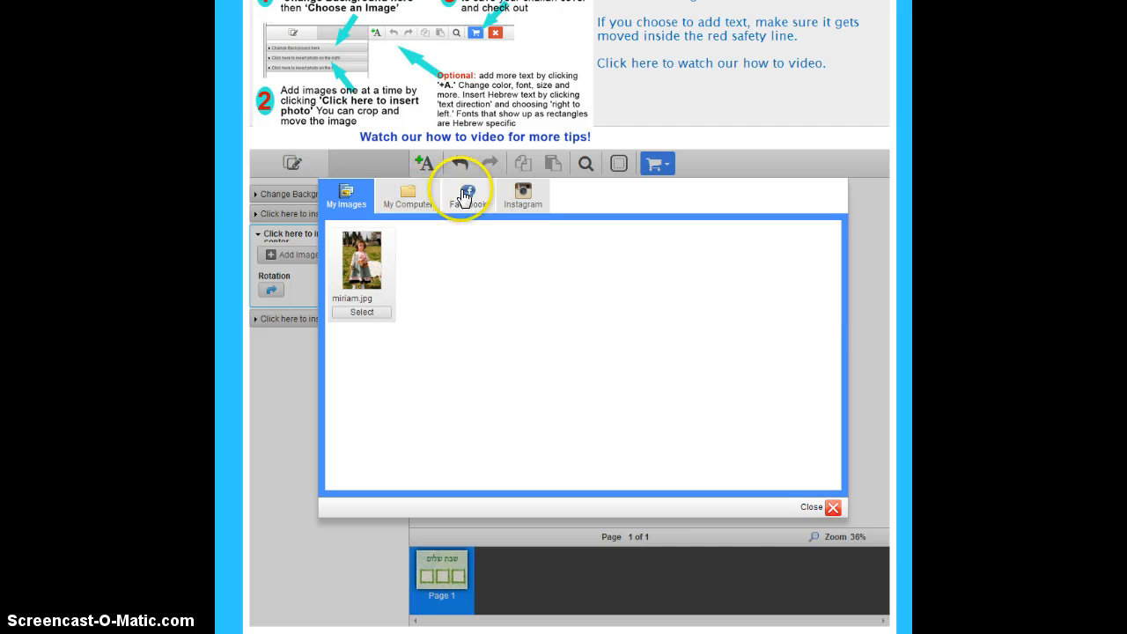
{"action": "left_click", "coordinate": [411, 202]}
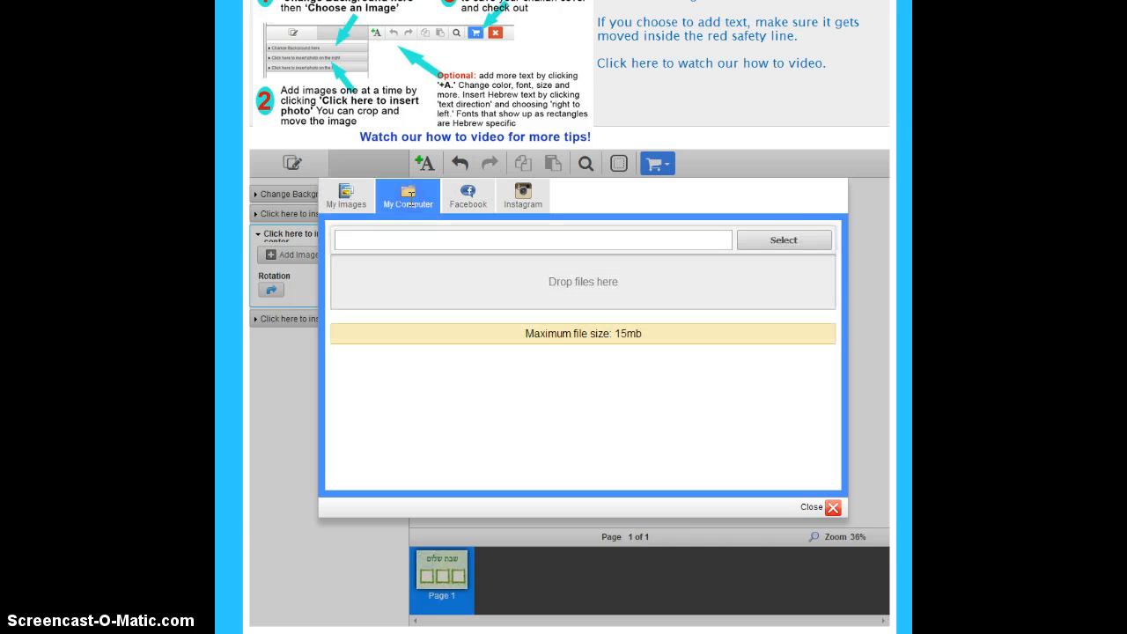
{"action": "left_click", "coordinate": [802, 240]}
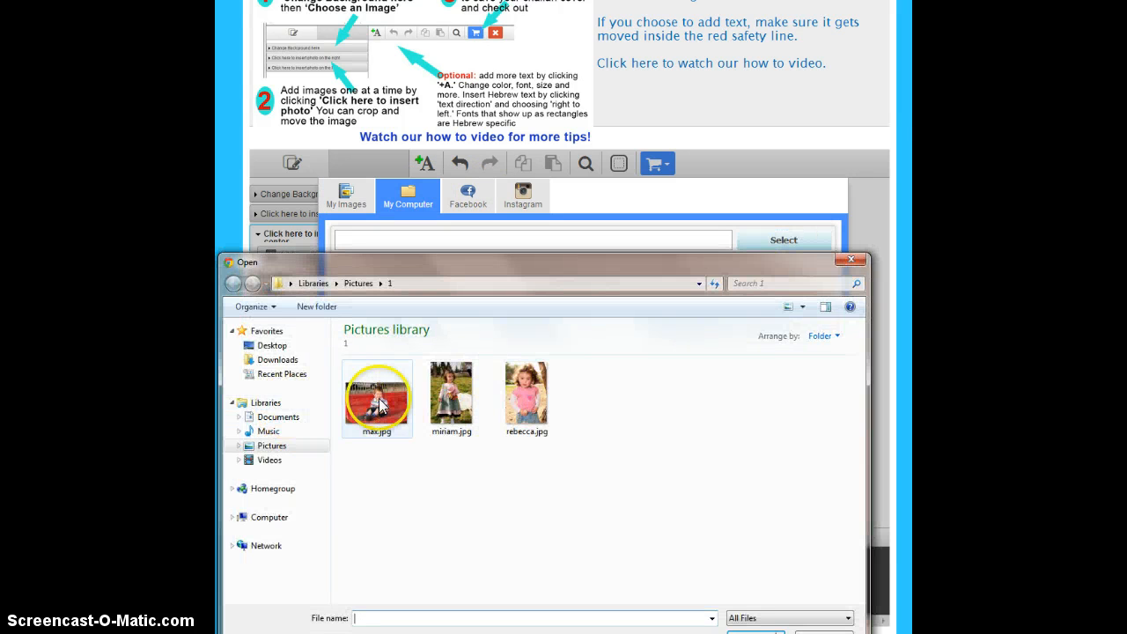
{"action": "double_click", "coordinate": [379, 398]}
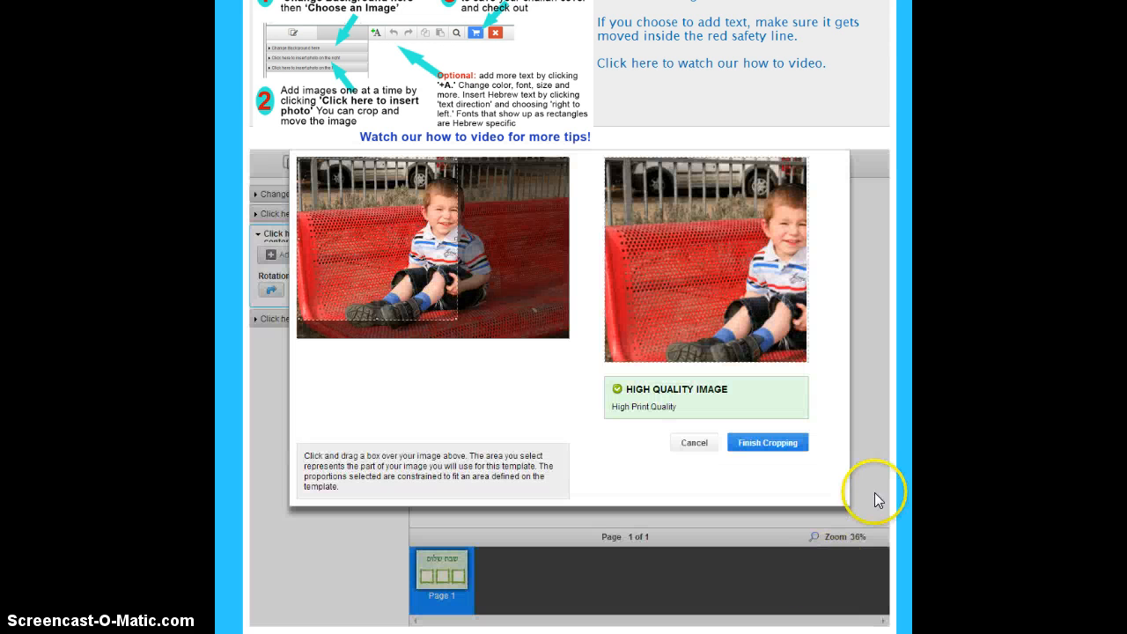
Step: Crop the center photo to a square around the boy from his head to his lower legs and finish cropping
{"action": "left_click_drag", "start_coordinate": [350, 256], "coordinate": [398, 259]}
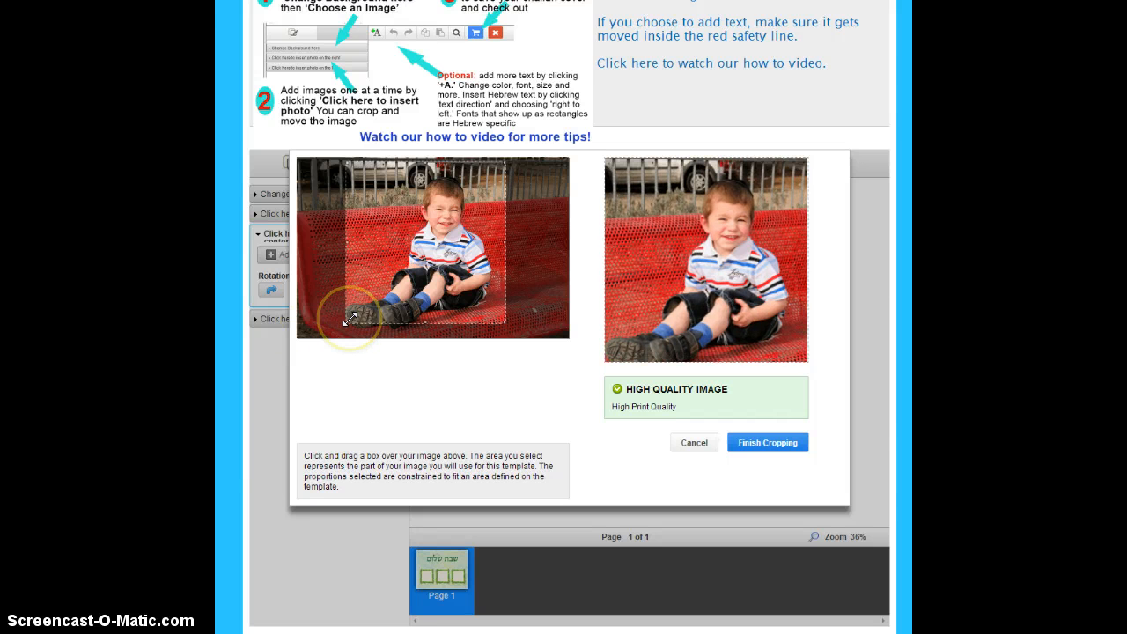
{"action": "left_click_drag", "start_coordinate": [350, 318], "coordinate": [381, 292]}
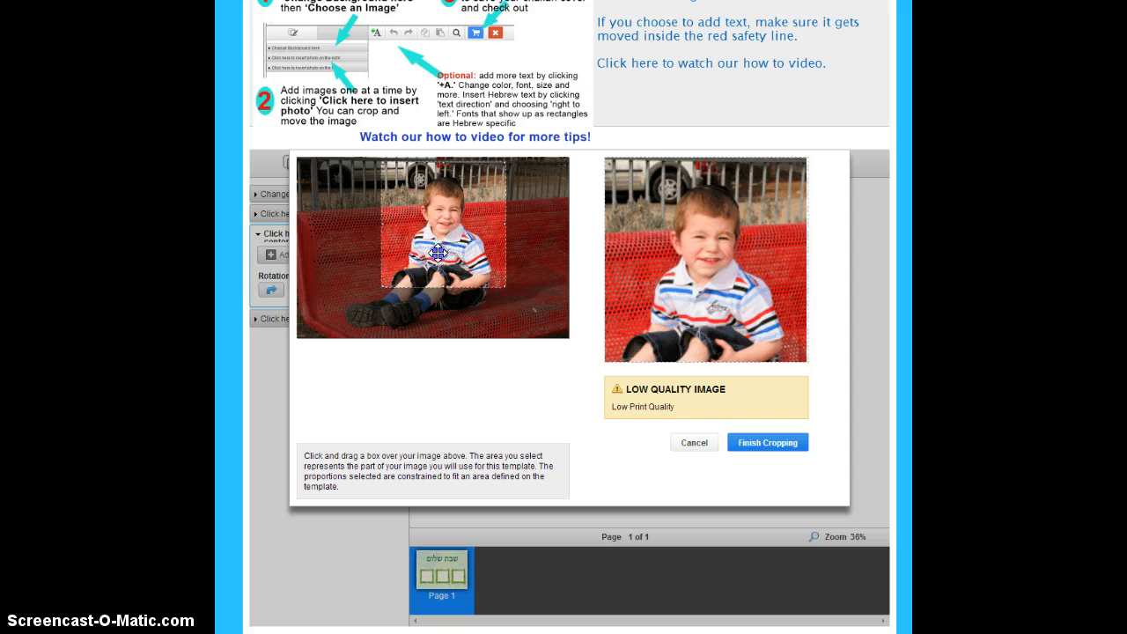
{"action": "left_click_drag", "start_coordinate": [436, 258], "coordinate": [433, 258]}
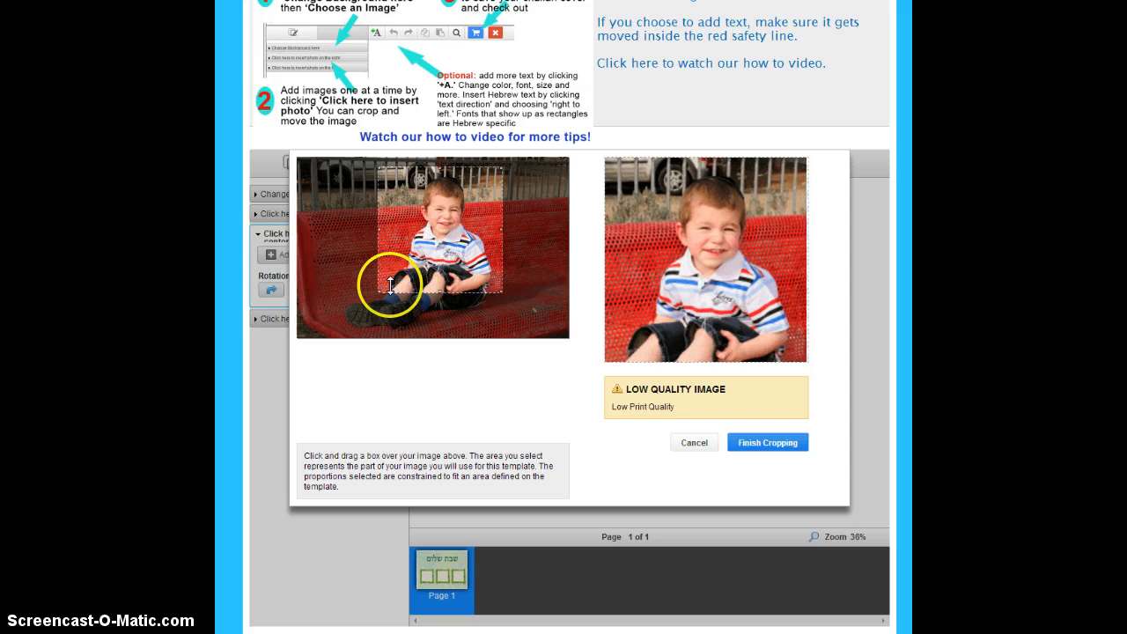
{"action": "left_click_drag", "start_coordinate": [381, 289], "coordinate": [375, 294]}
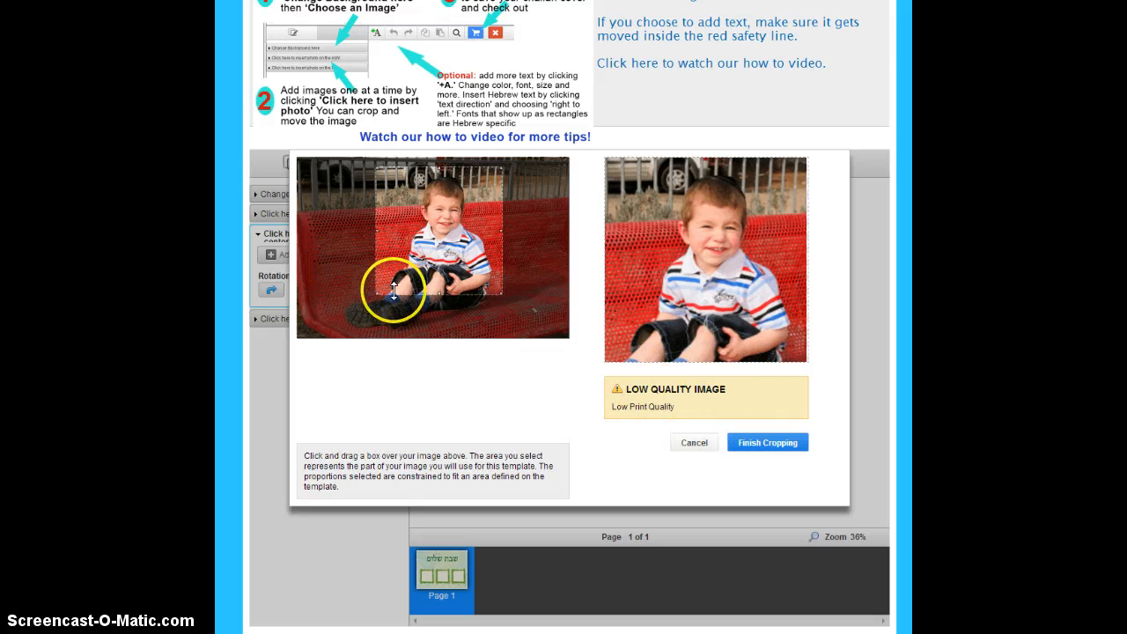
{"action": "left_click_drag", "start_coordinate": [379, 292], "coordinate": [411, 251]}
{"action": "left_click", "coordinate": [506, 253]}
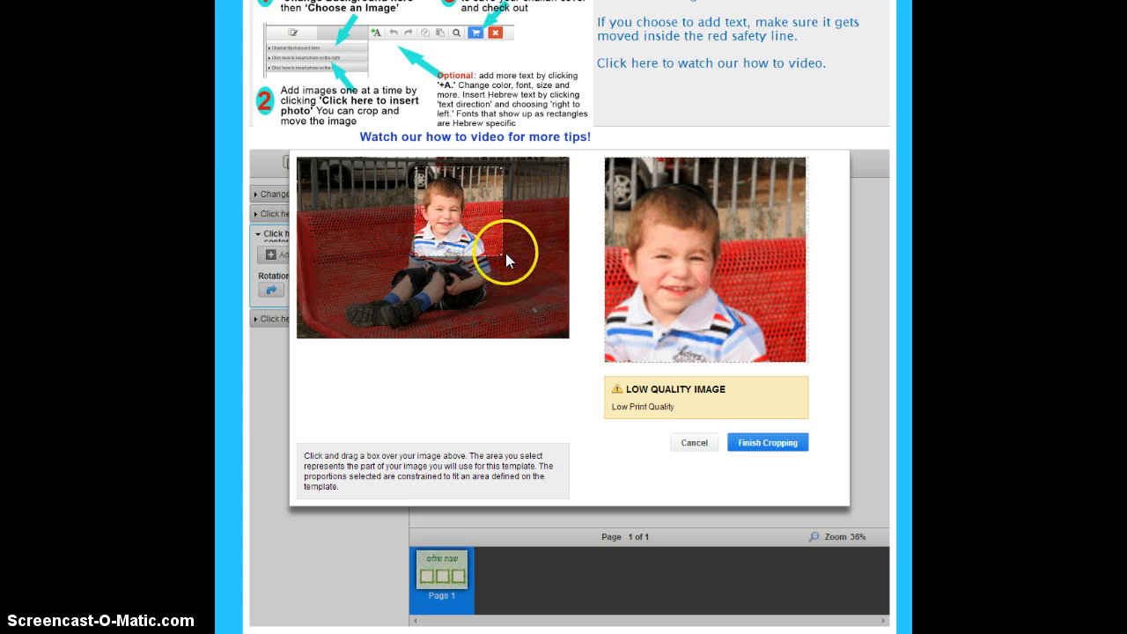
{"action": "left_click_drag", "start_coordinate": [502, 254], "coordinate": [444, 223]}
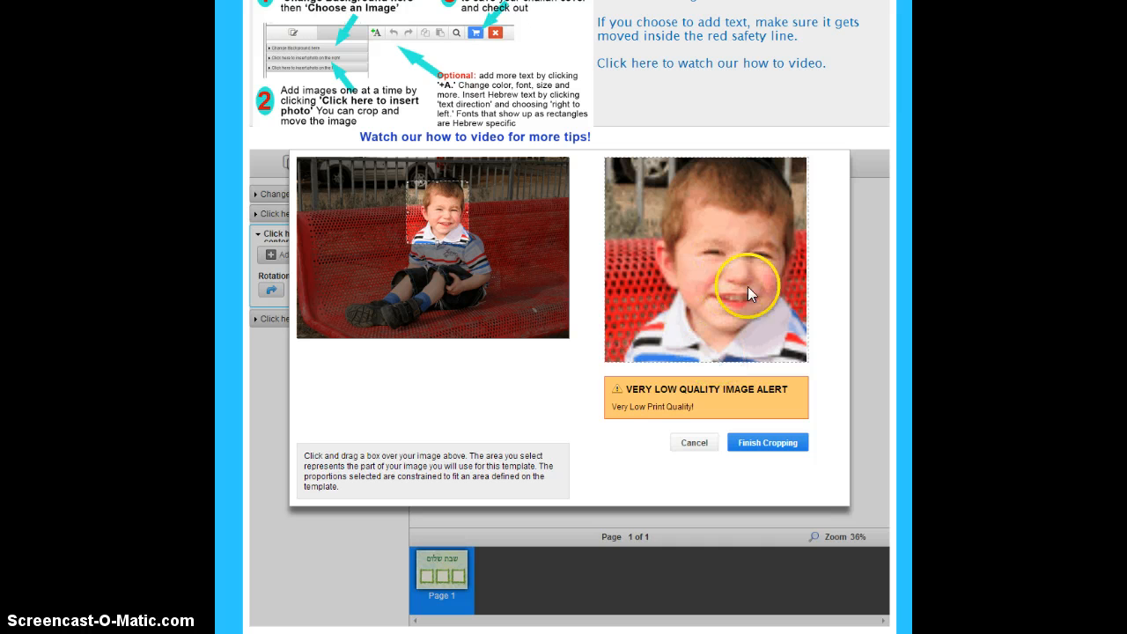
{"action": "left_click_drag", "start_coordinate": [408, 241], "coordinate": [438, 240]}
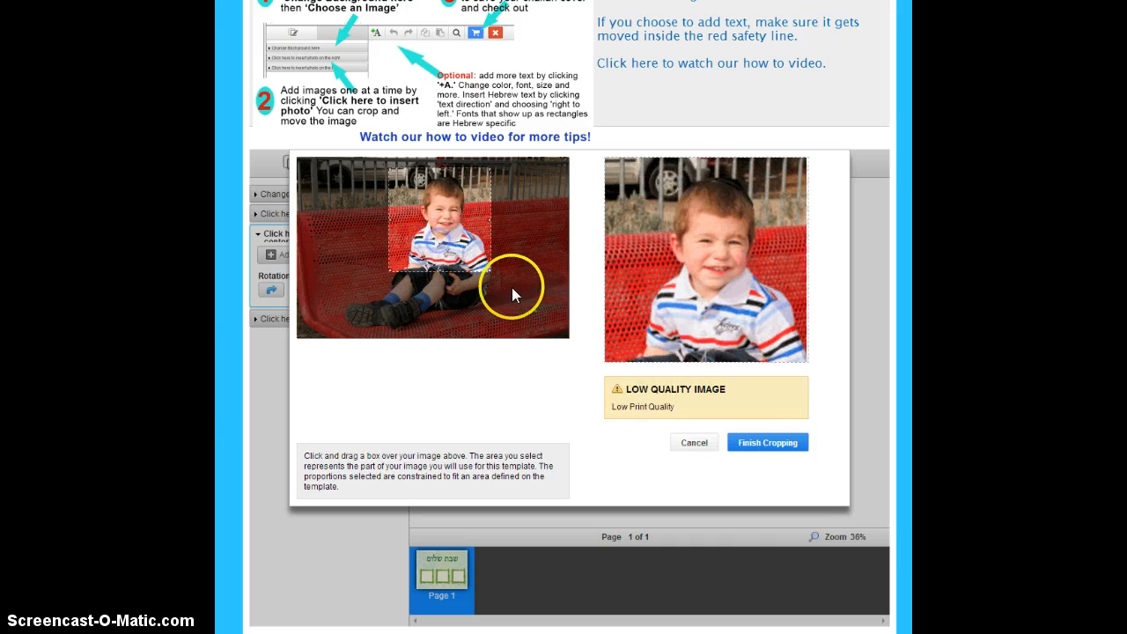
{"action": "mouse_move", "coordinate": [491, 274]}
{"action": "left_mouse_down"}
{"action": "mouse_move", "coordinate": [512, 304]}
{"action": "mouse_move", "coordinate": [480, 267]}
{"action": "left_mouse_up"}
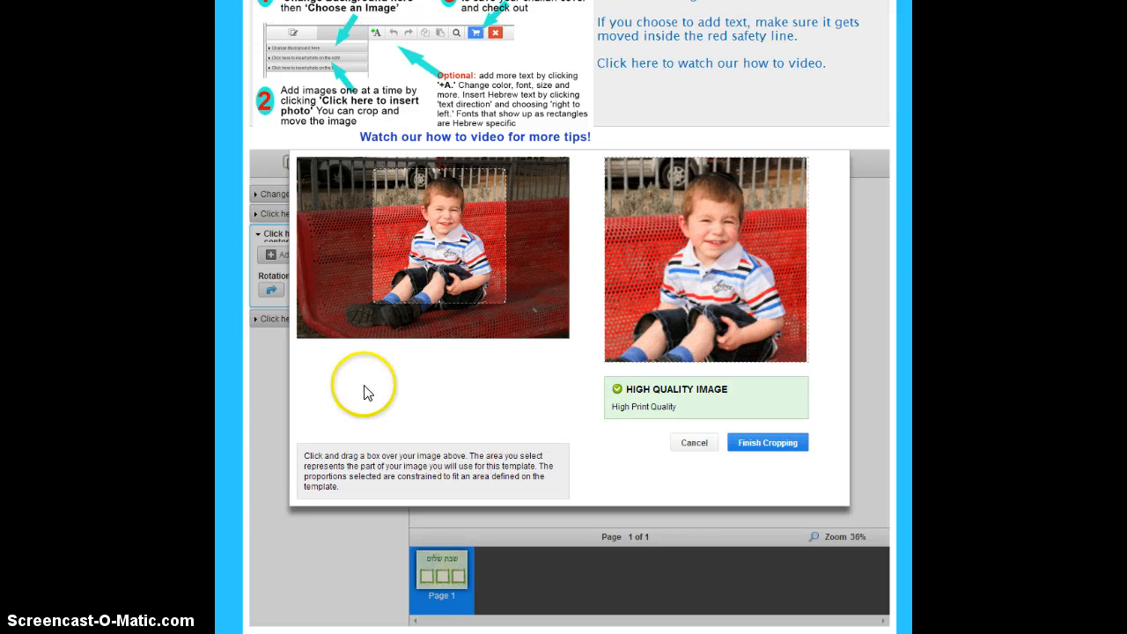
{"action": "left_click", "coordinate": [778, 447]}
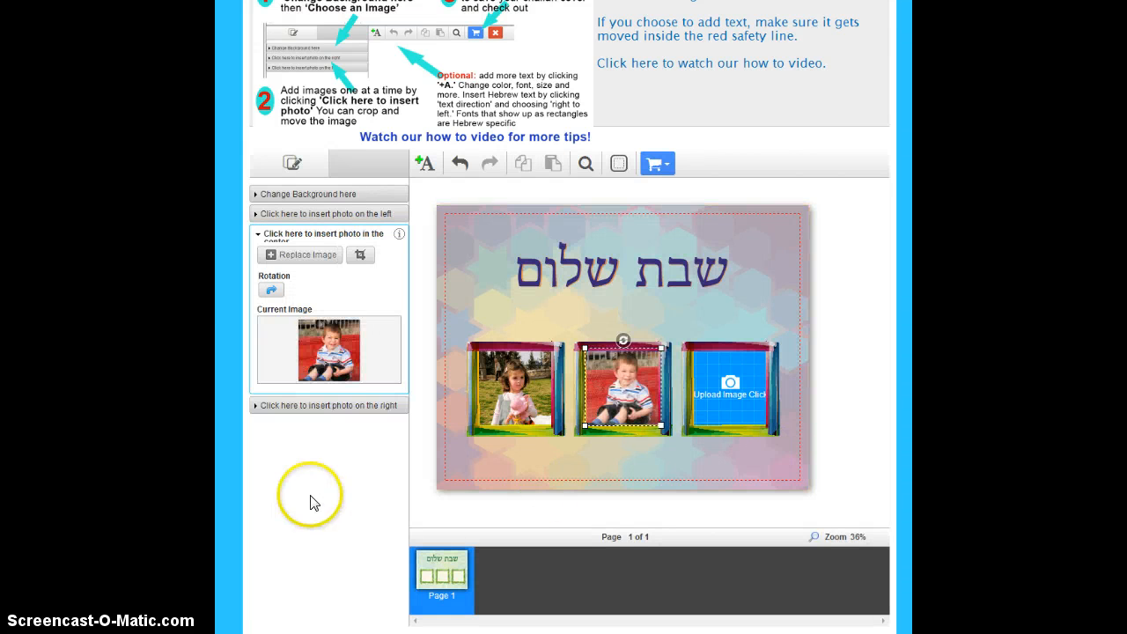
Step: Upload the photo of the girl in the pink shirt to the right frame and crop it around her head and shirt
{"action": "left_click", "coordinate": [328, 405]}
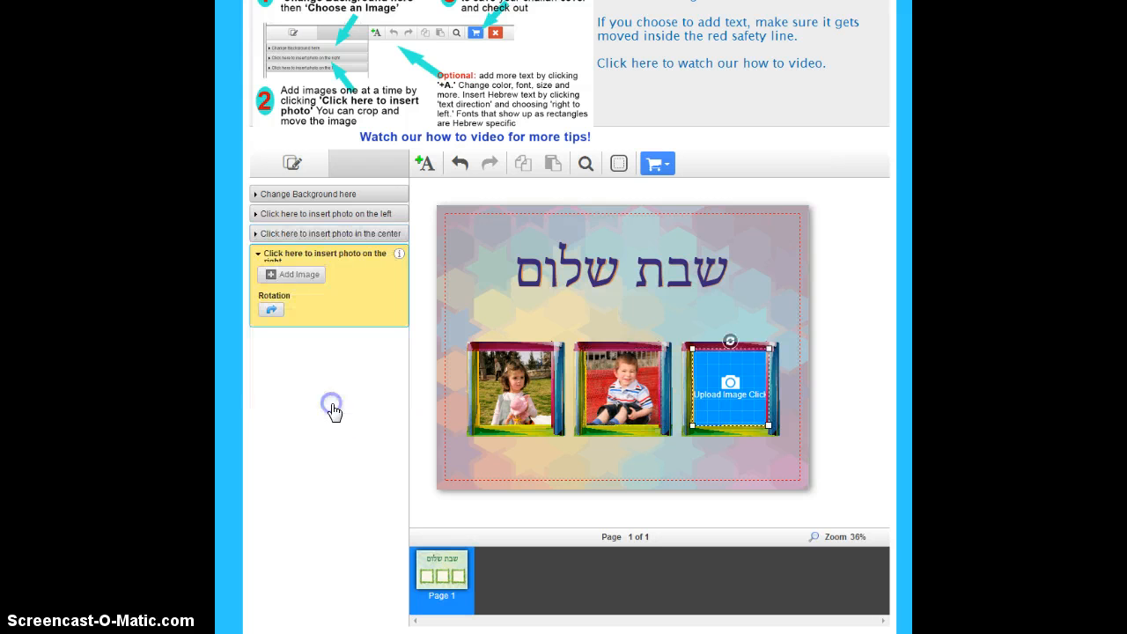
{"action": "left_click", "coordinate": [285, 276]}
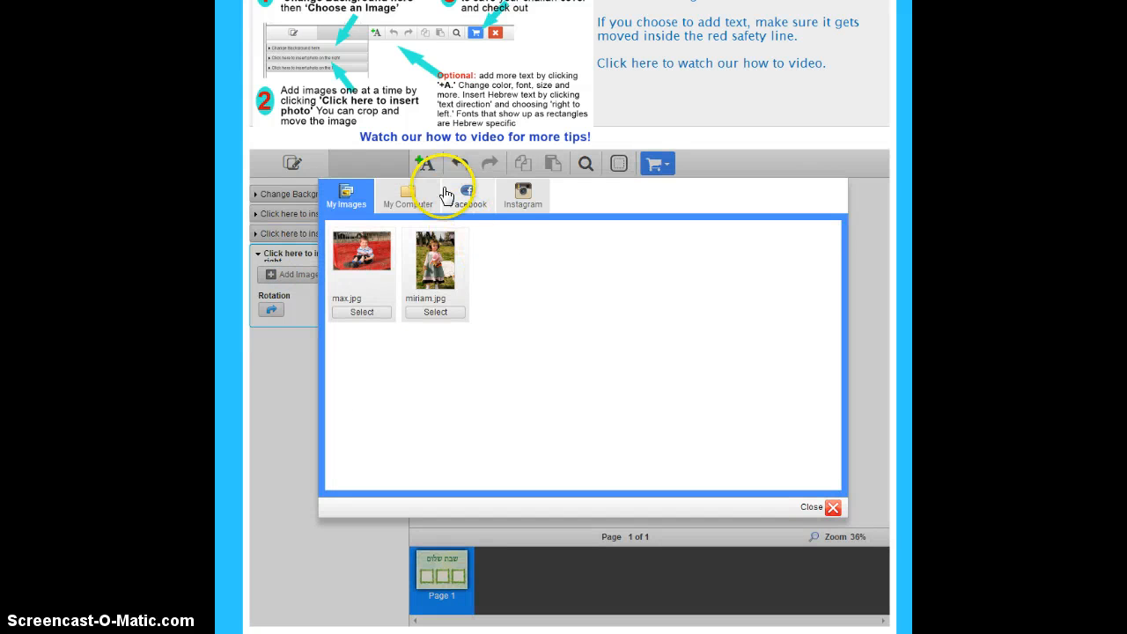
{"action": "left_click", "coordinate": [412, 204]}
{"action": "left_click", "coordinate": [786, 243]}
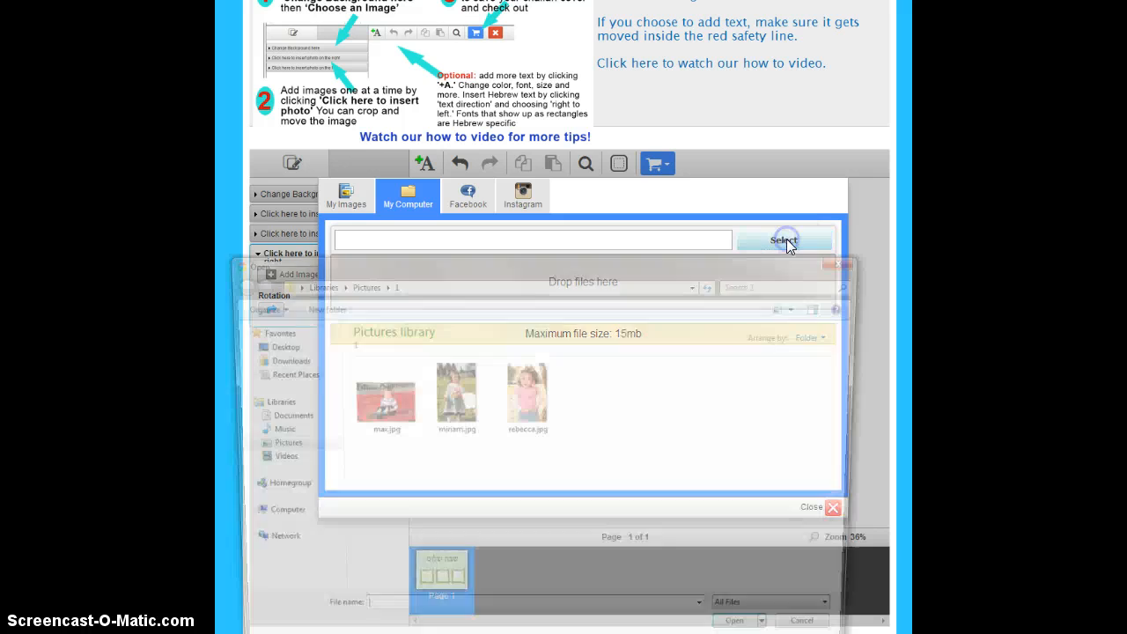
{"action": "double_click", "coordinate": [537, 392]}
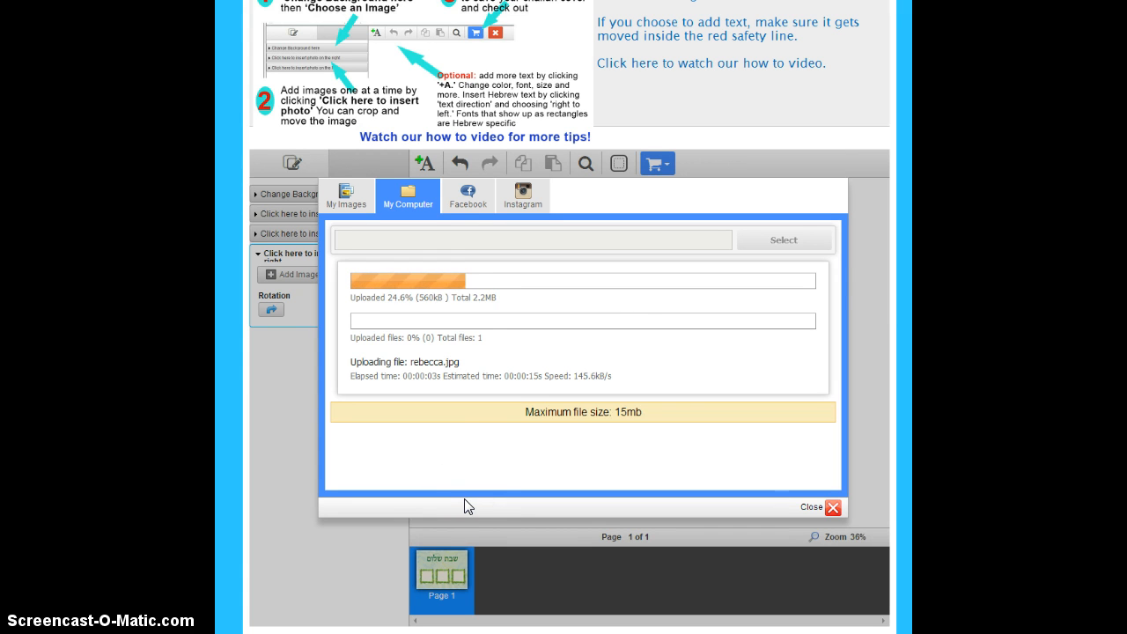
{"action": "left_click", "coordinate": [446, 446]}
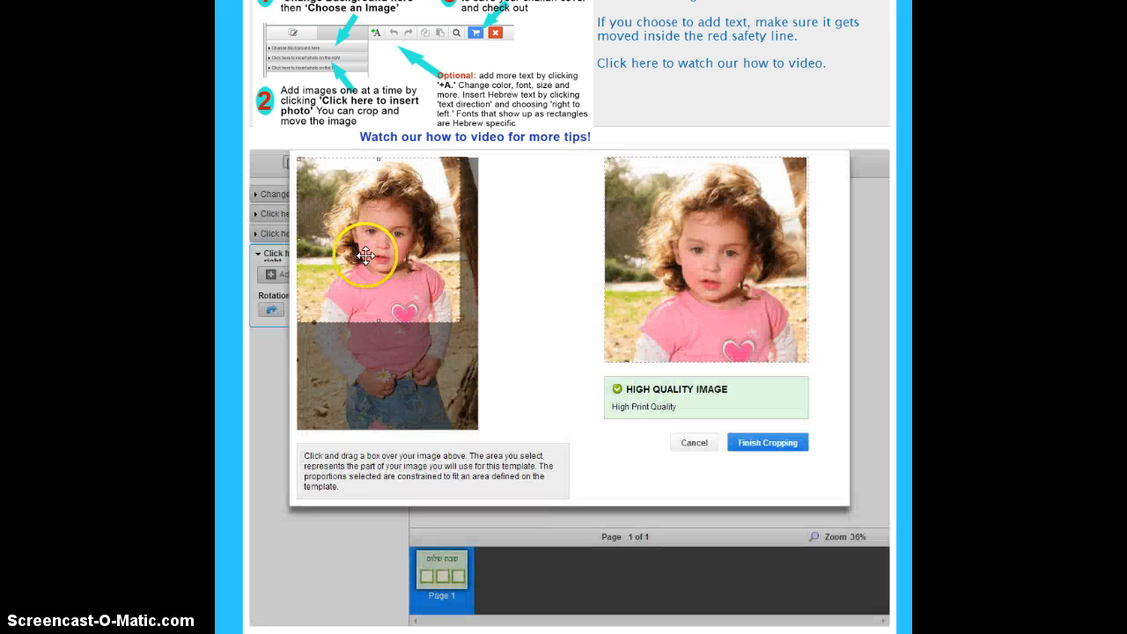
{"action": "left_click_drag", "start_coordinate": [365, 256], "coordinate": [416, 277]}
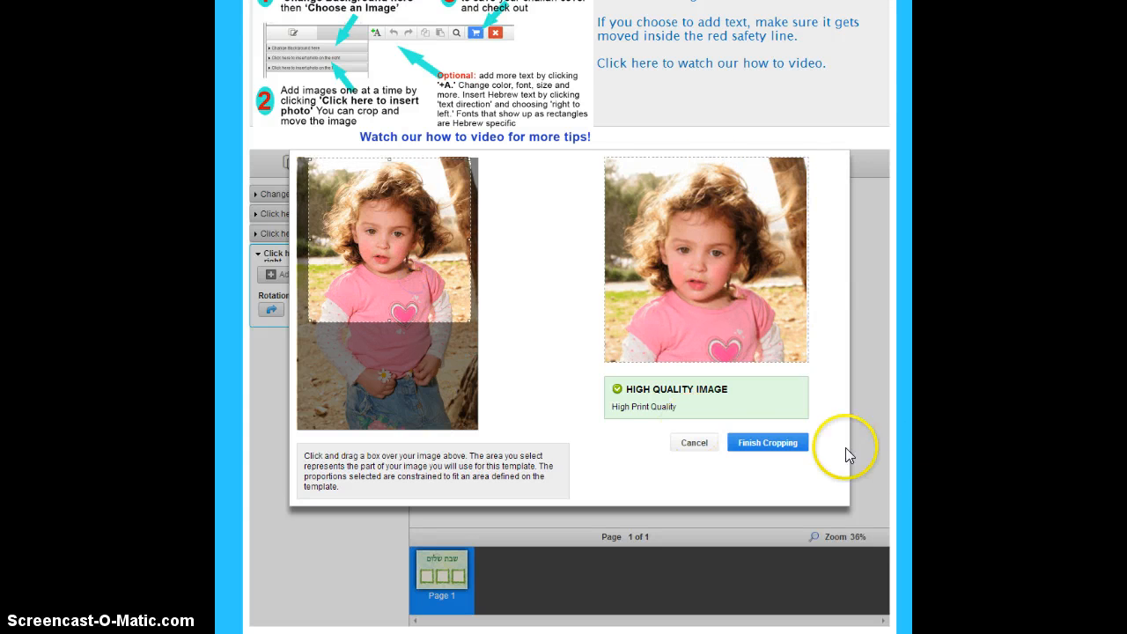
{"action": "left_click", "coordinate": [766, 444]}
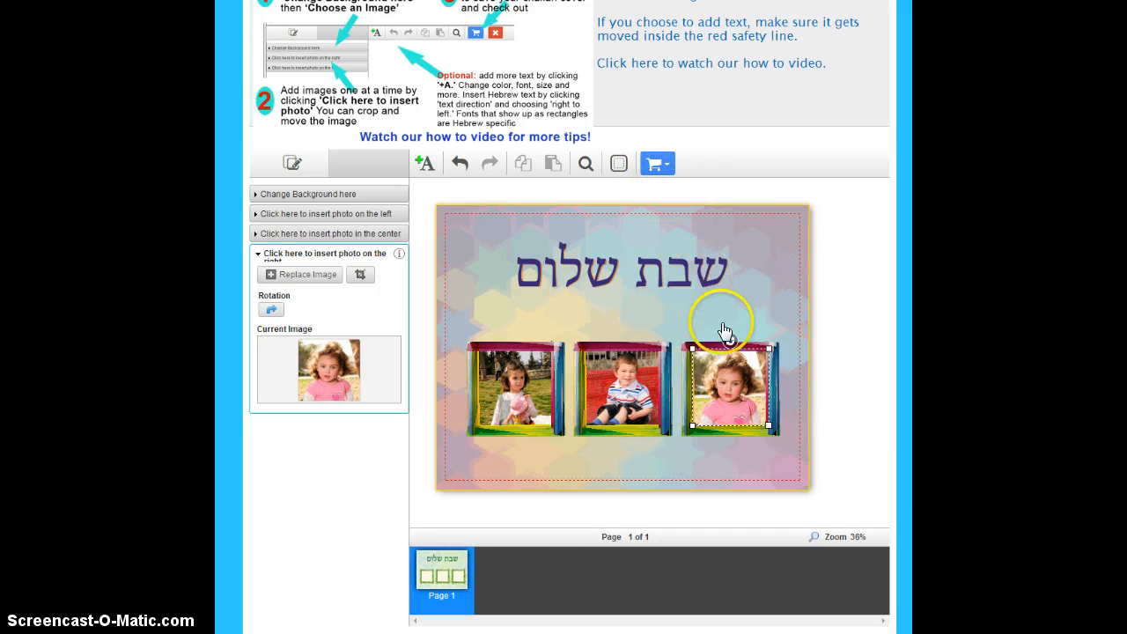
Step: Add a text box just below the Hebrew title and replace its placeholder with "from the" followed by the family's surname
{"action": "left_click", "coordinate": [426, 167]}
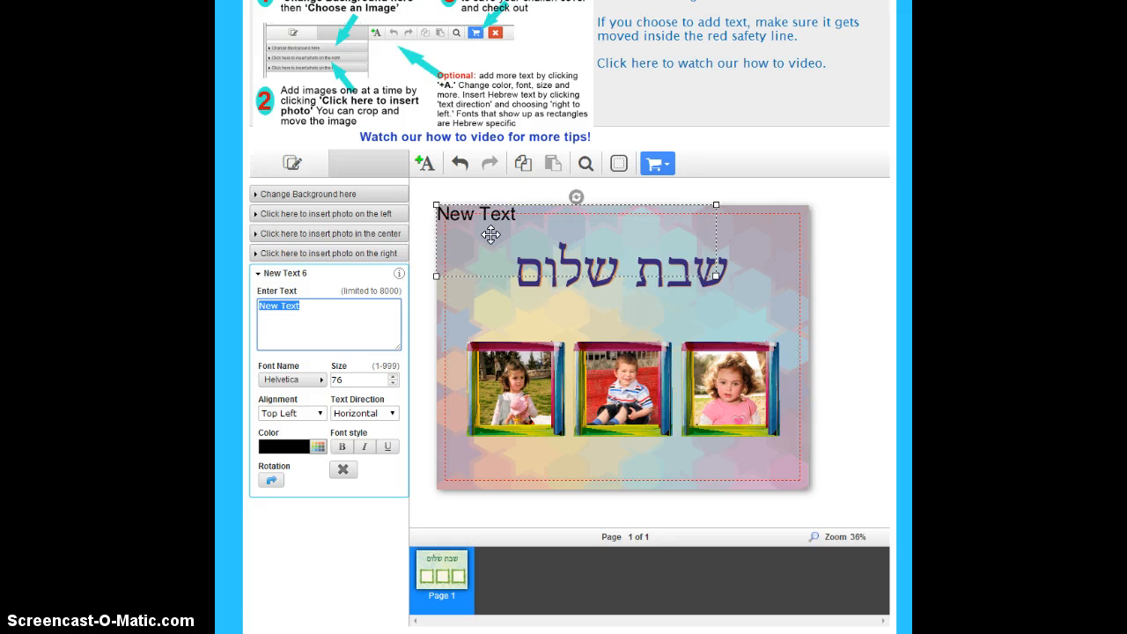
{"action": "left_click_drag", "start_coordinate": [491, 233], "coordinate": [575, 288]}
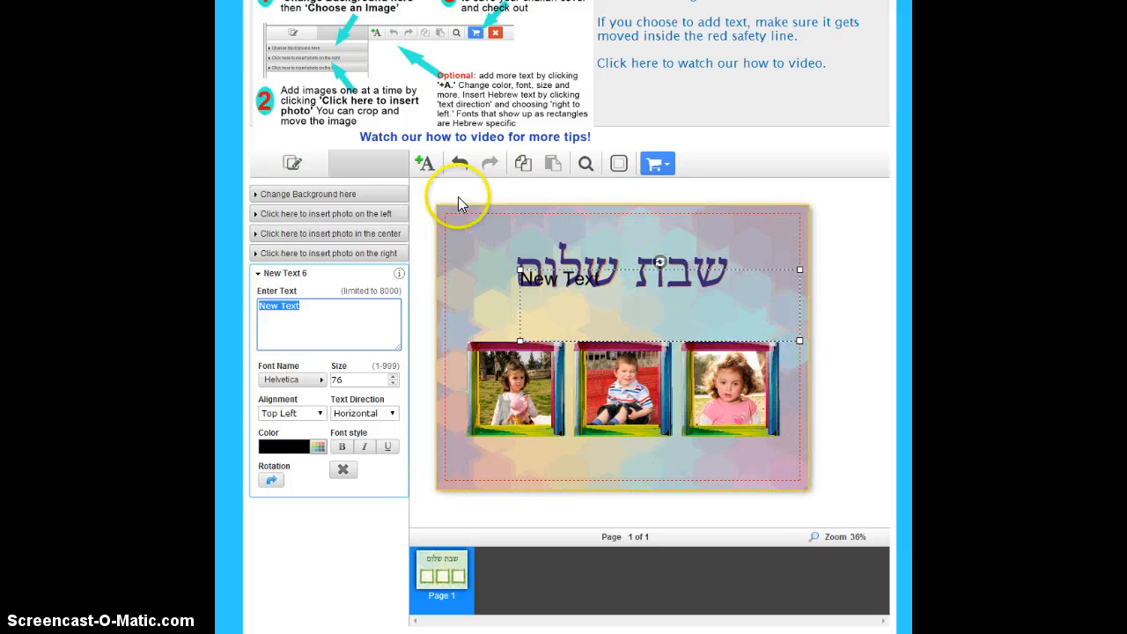
{"action": "left_click_drag", "start_coordinate": [585, 304], "coordinate": [573, 338]}
{"action": "left_click", "coordinate": [333, 331]}
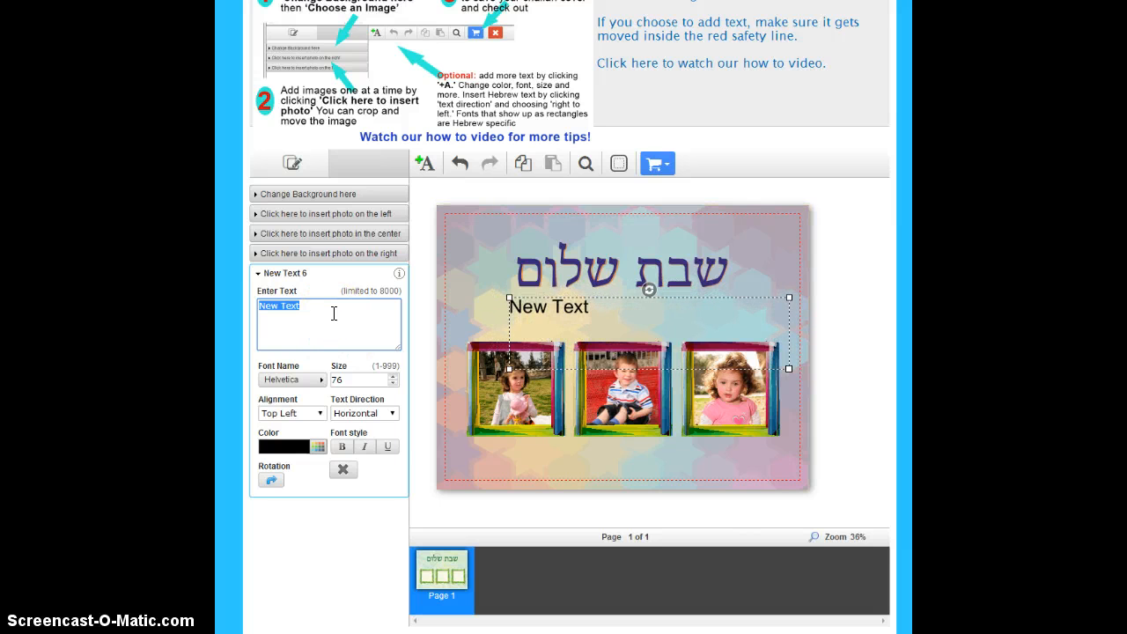
{"action": "type", "text": "from the Solomons"}
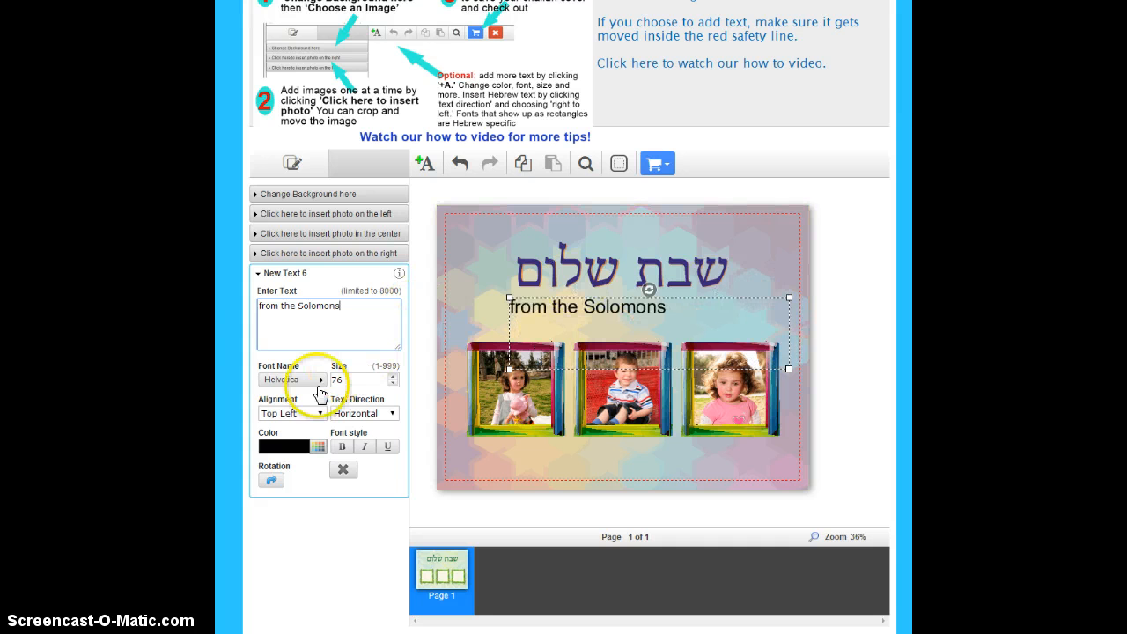
Step: Change the font of the new text line below the Hebrew title from Helvetica to Monotype Corsiva
{"action": "left_click", "coordinate": [319, 386]}
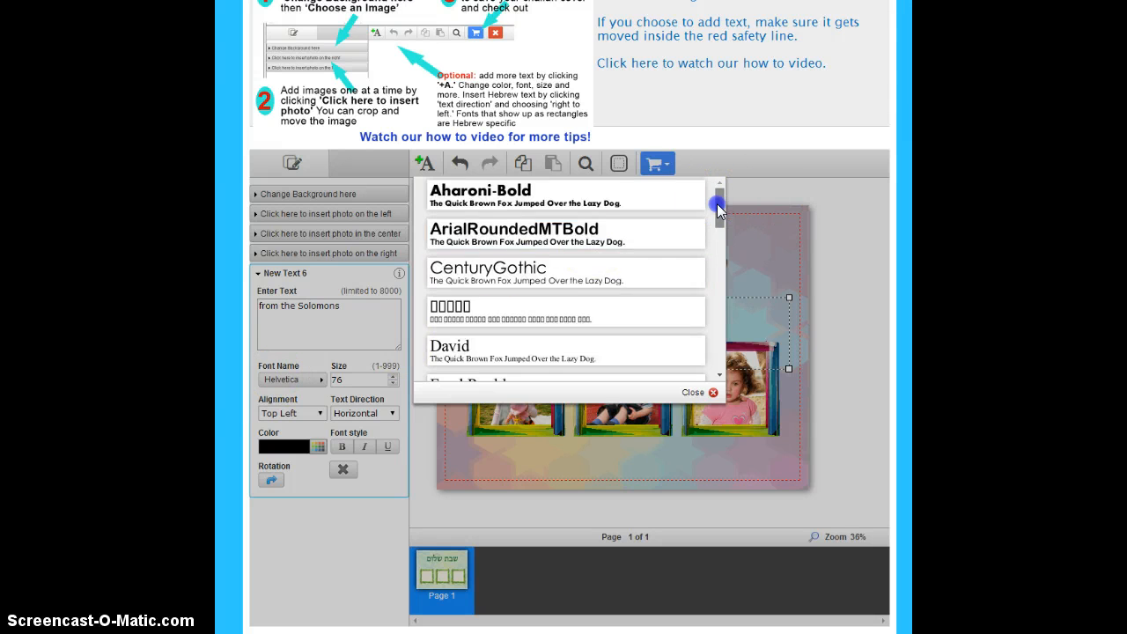
{"action": "left_click_drag", "start_coordinate": [719, 205], "coordinate": [717, 222]}
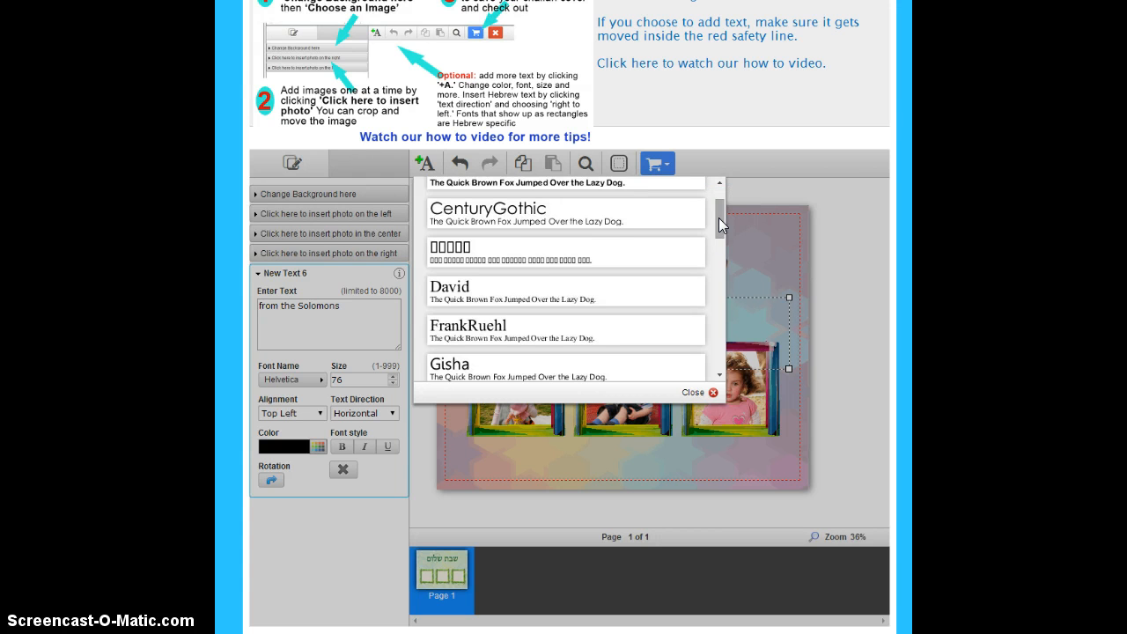
{"action": "left_click_drag", "start_coordinate": [719, 217], "coordinate": [721, 269]}
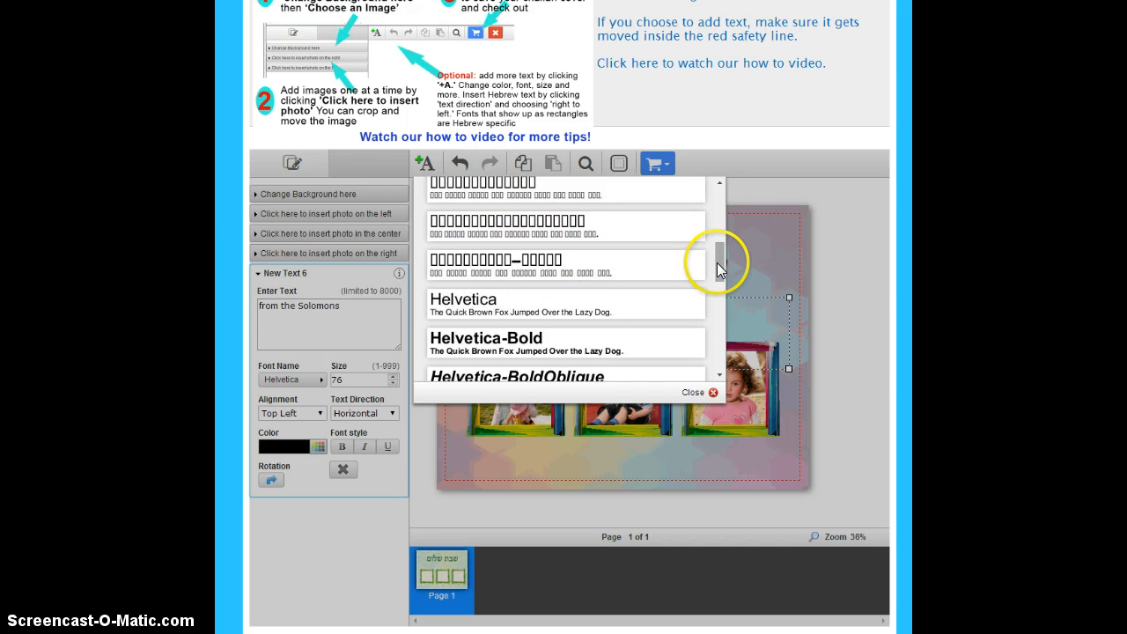
{"action": "left_click_drag", "start_coordinate": [718, 269], "coordinate": [721, 315]}
{"action": "left_click", "coordinate": [511, 279]}
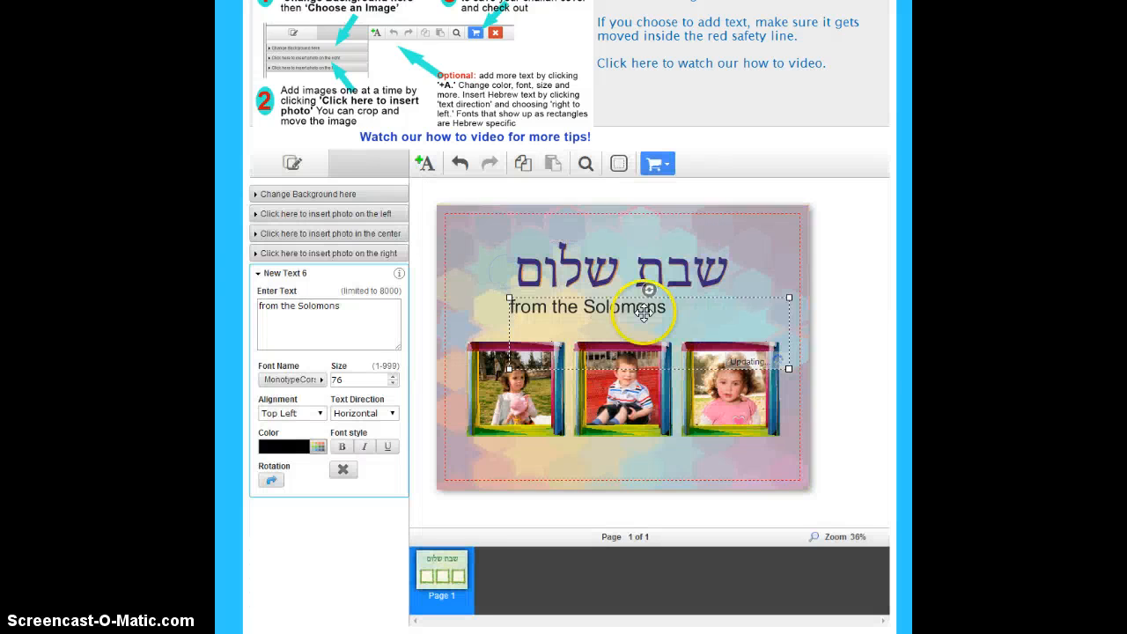
Step: Set the new text line's size to 100 and shift its box slightly right to center the words under the Hebrew title
{"action": "left_click", "coordinate": [394, 378]}
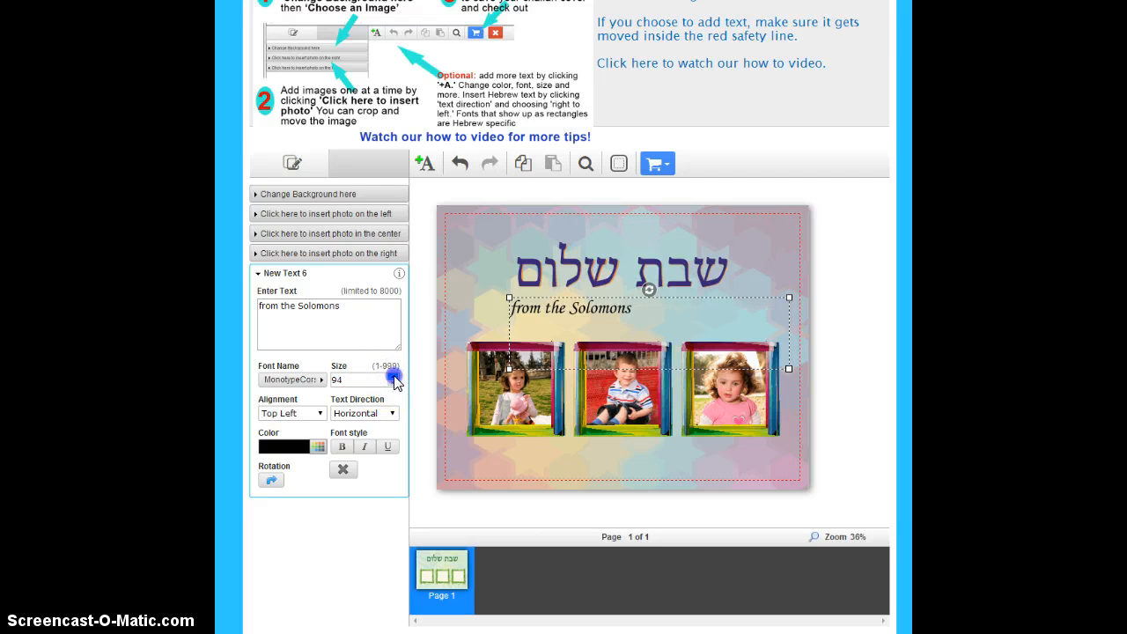
{"action": "left_click", "coordinate": [461, 347]}
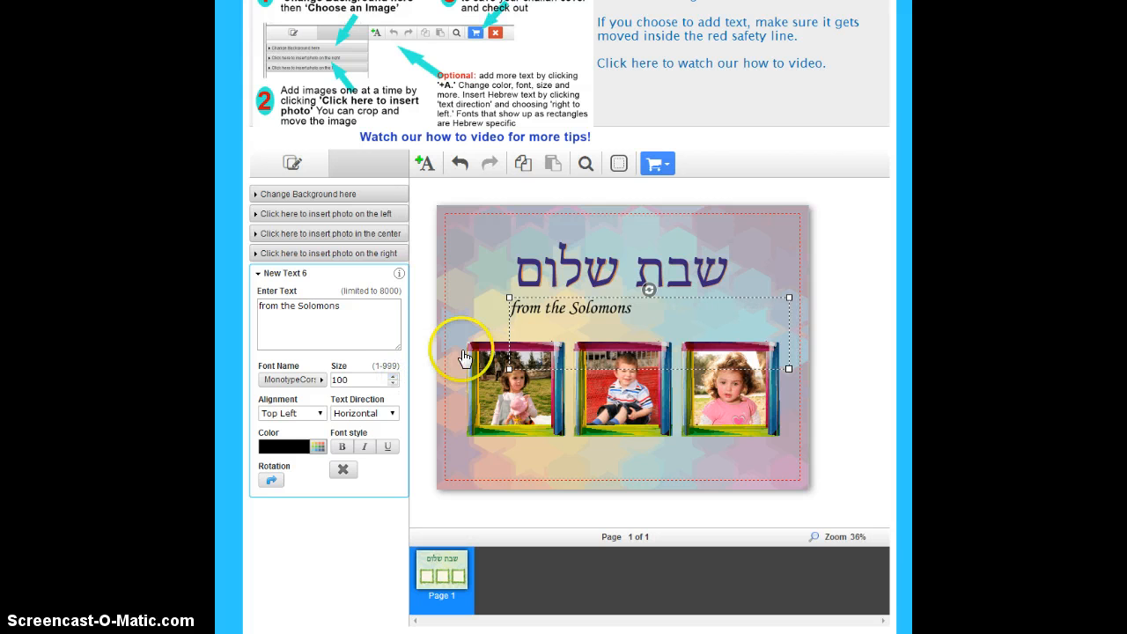
{"action": "left_click", "coordinate": [361, 340]}
{"action": "left_click", "coordinate": [685, 298]}
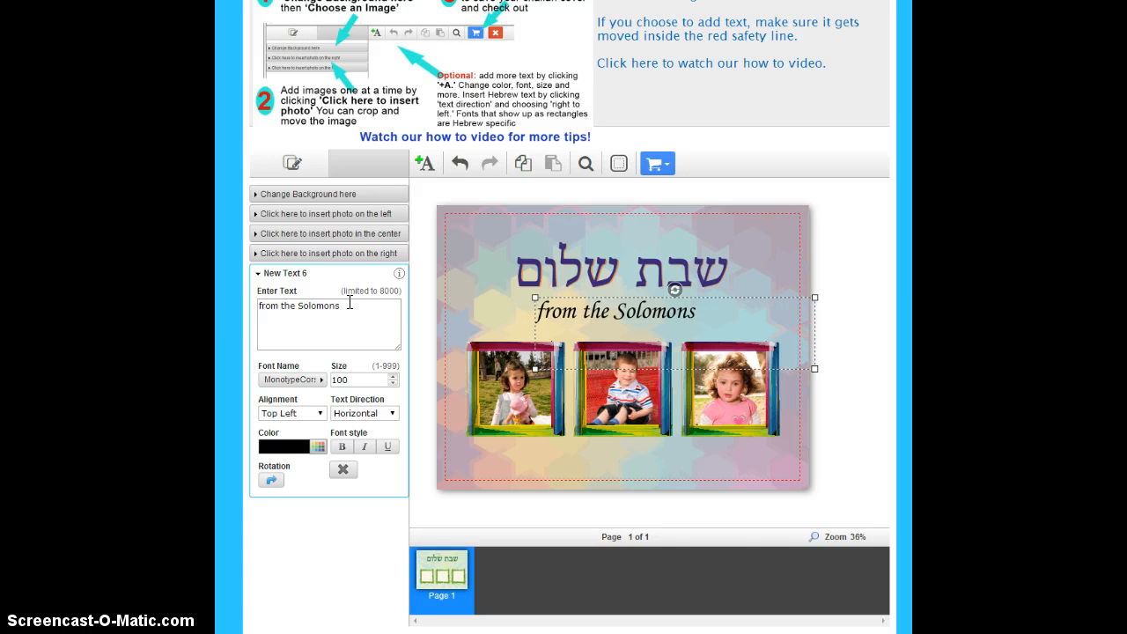
Step: Select the entire wording of the new text line in its text entry
{"action": "left_click_drag", "start_coordinate": [349, 302], "coordinate": [226, 301]}
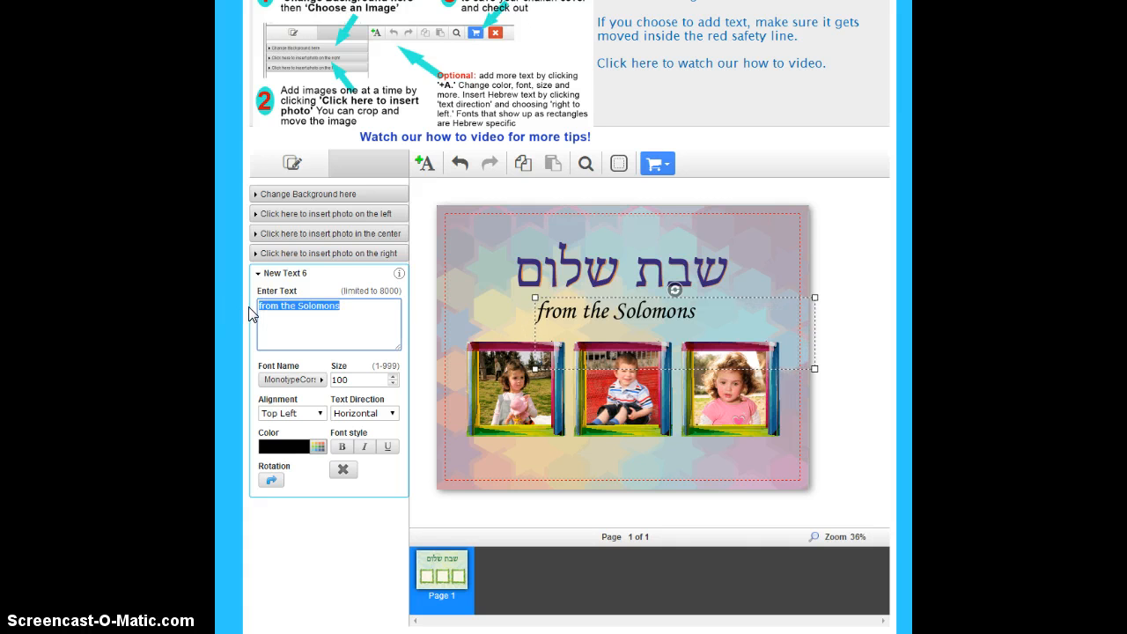